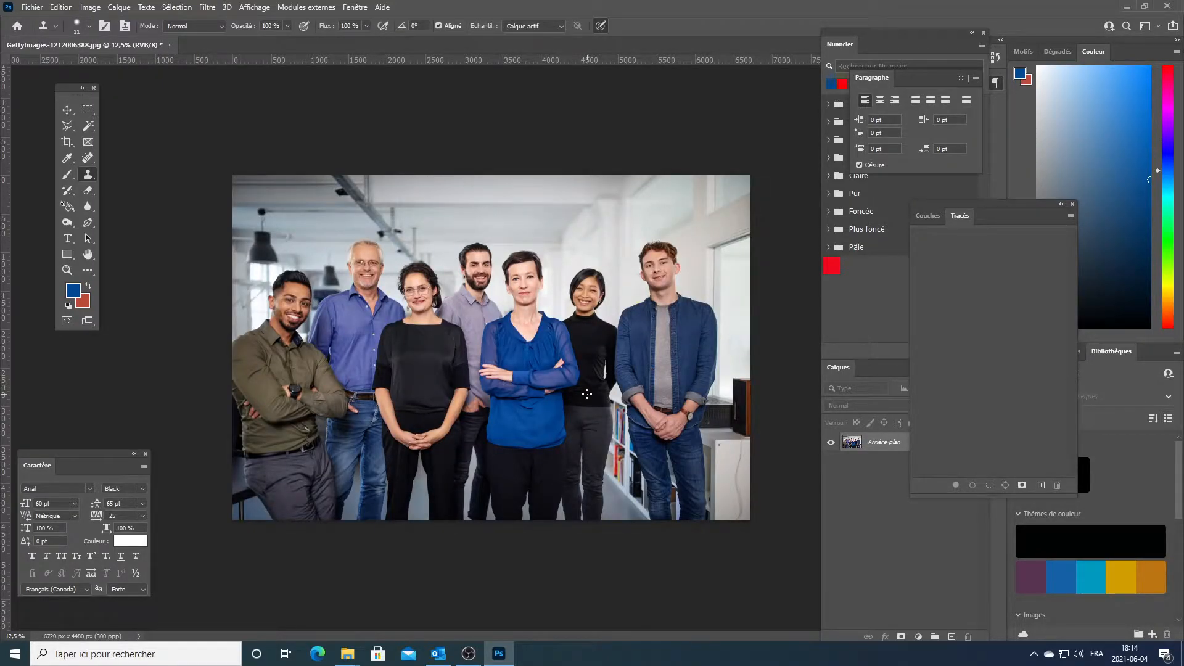
Set the photo's width to 10 inches in the Image Size settings, keeping the proportions linked and the resolution at 300 pixels/inch.
left_click(90, 7)
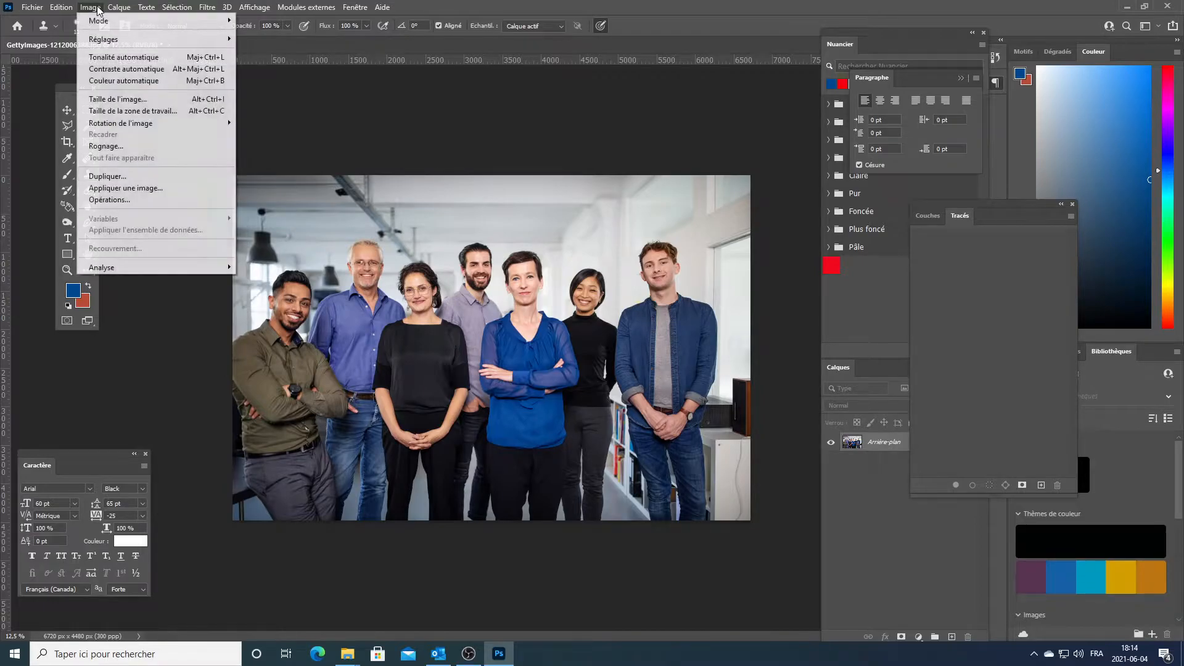
left_click(97, 100)
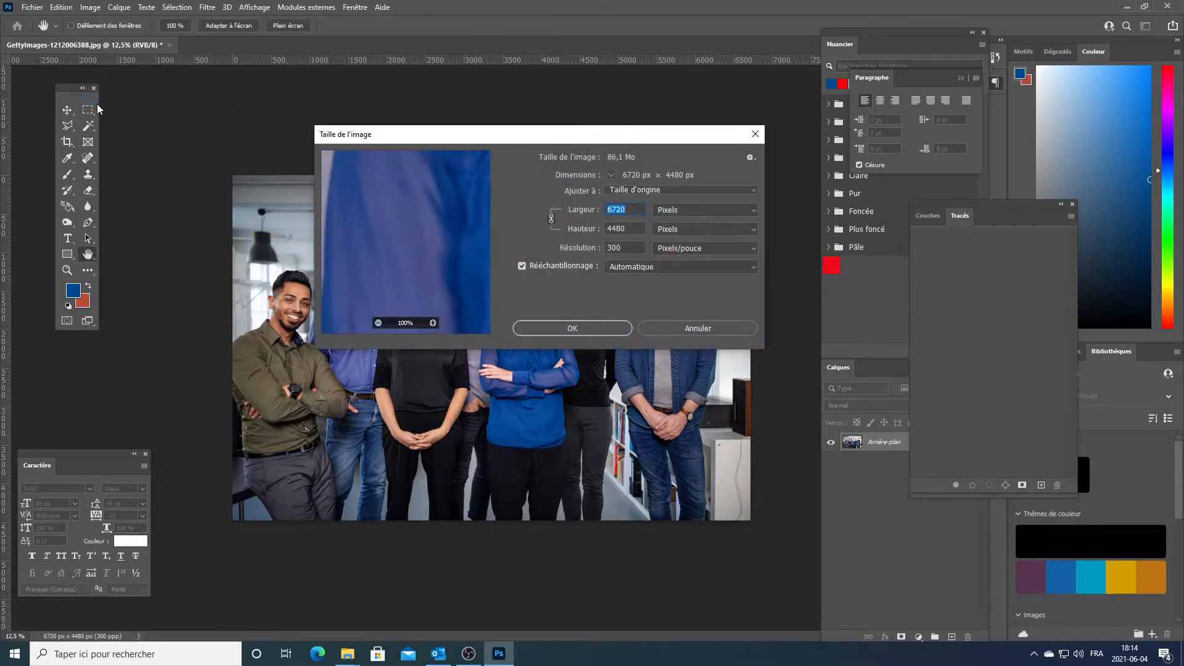
left_click_drag(599, 134, 549, 138)
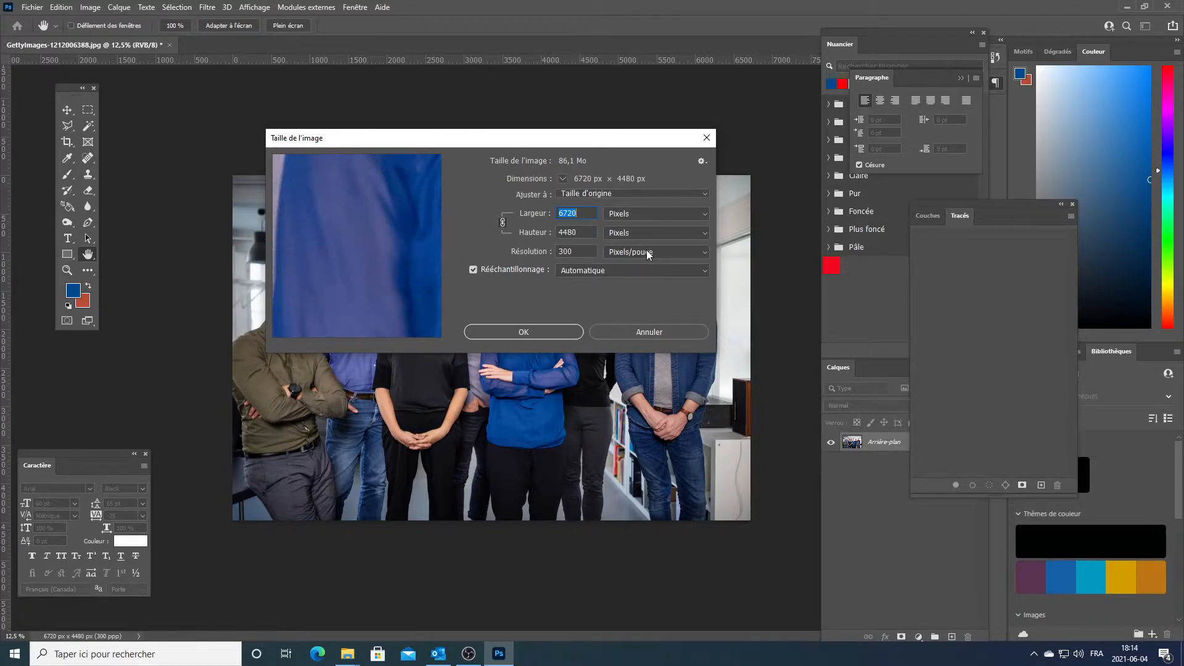
left_click_drag(642, 134, 649, 124)
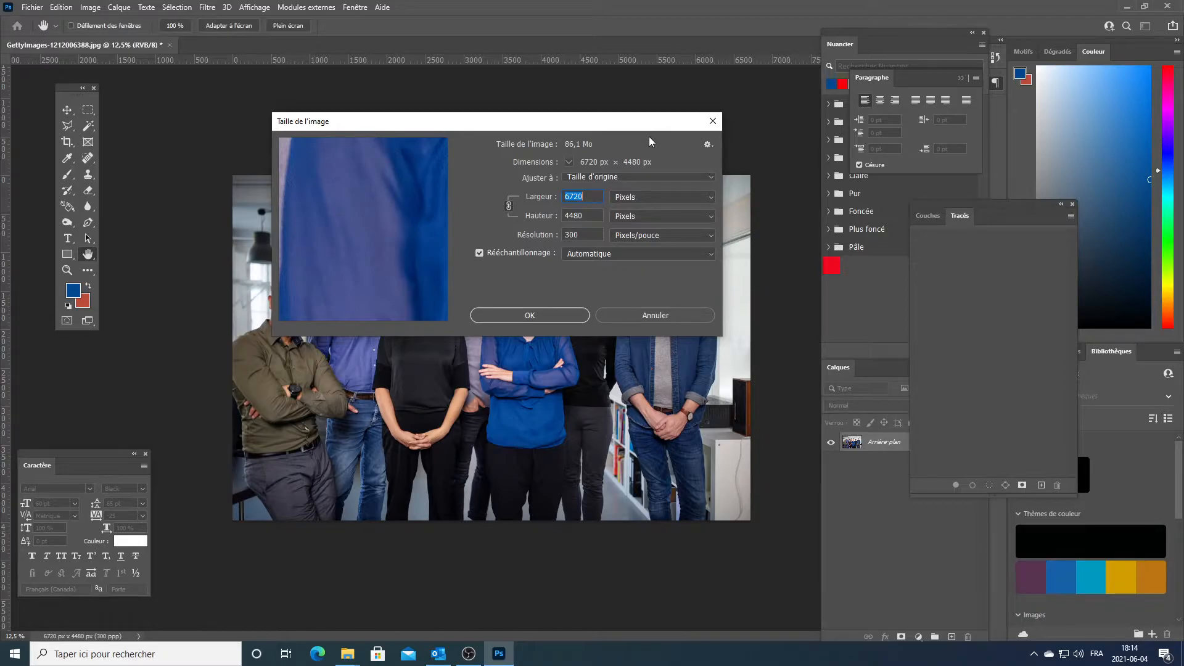
left_click(663, 198)
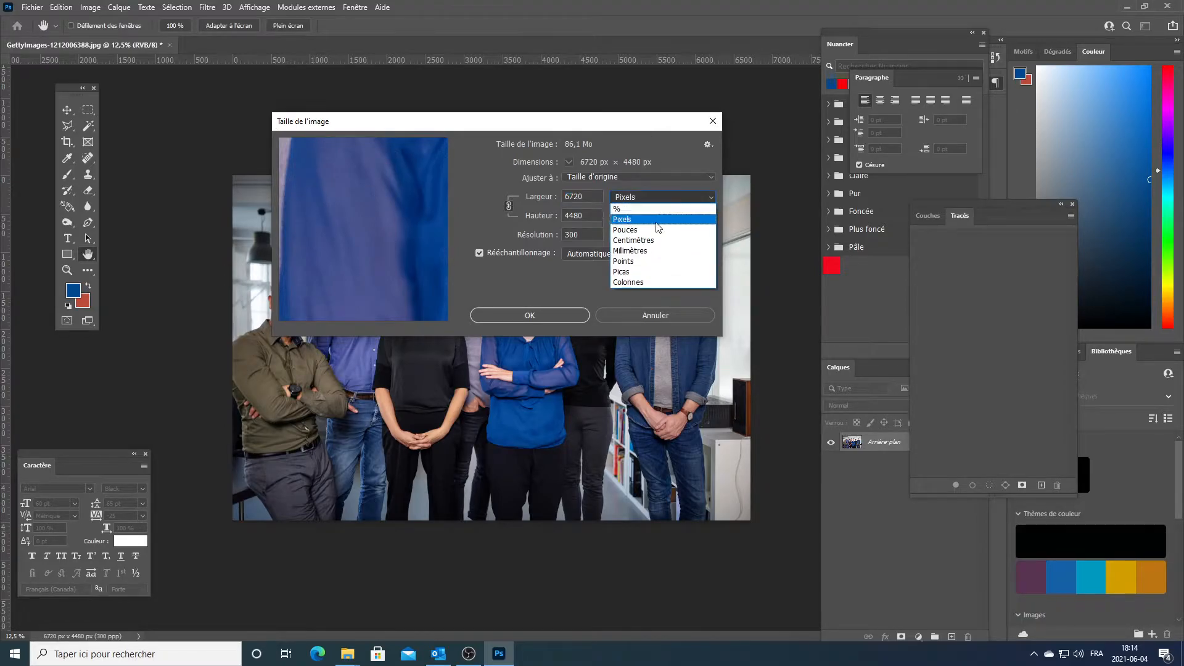
left_click(651, 232)
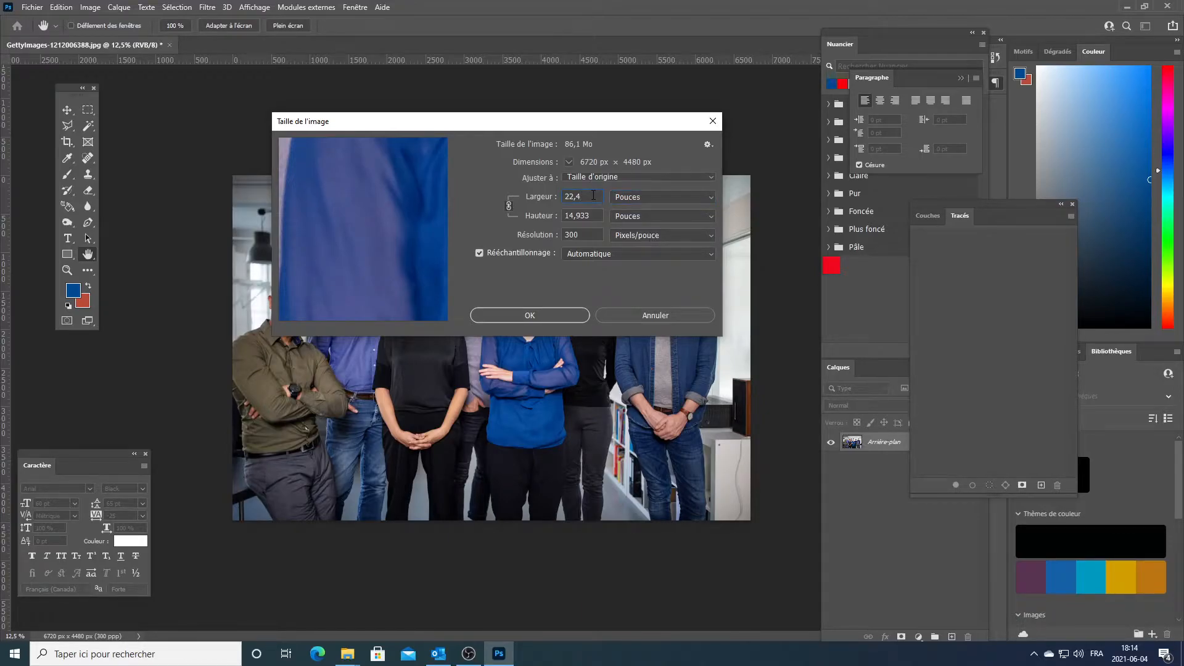
left_click_drag(584, 195, 558, 197)
type("10")
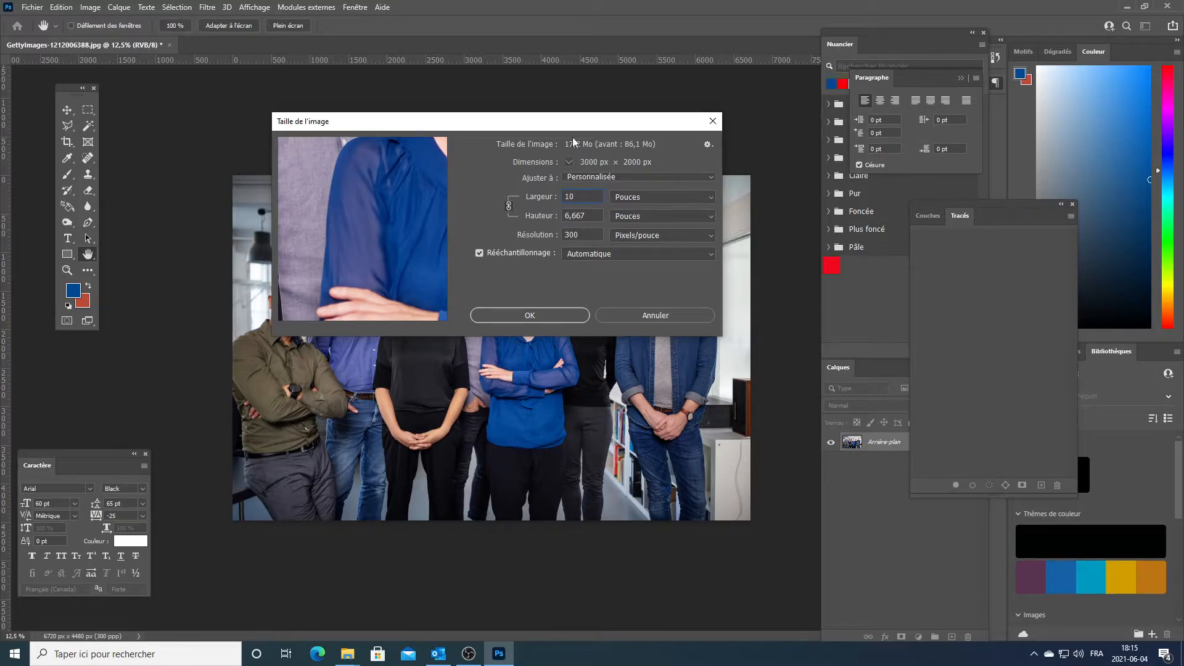
Switch the image dimensions' unit to pixels and apply the resize.
left_click(653, 195)
left_click(650, 219)
left_click(529, 315)
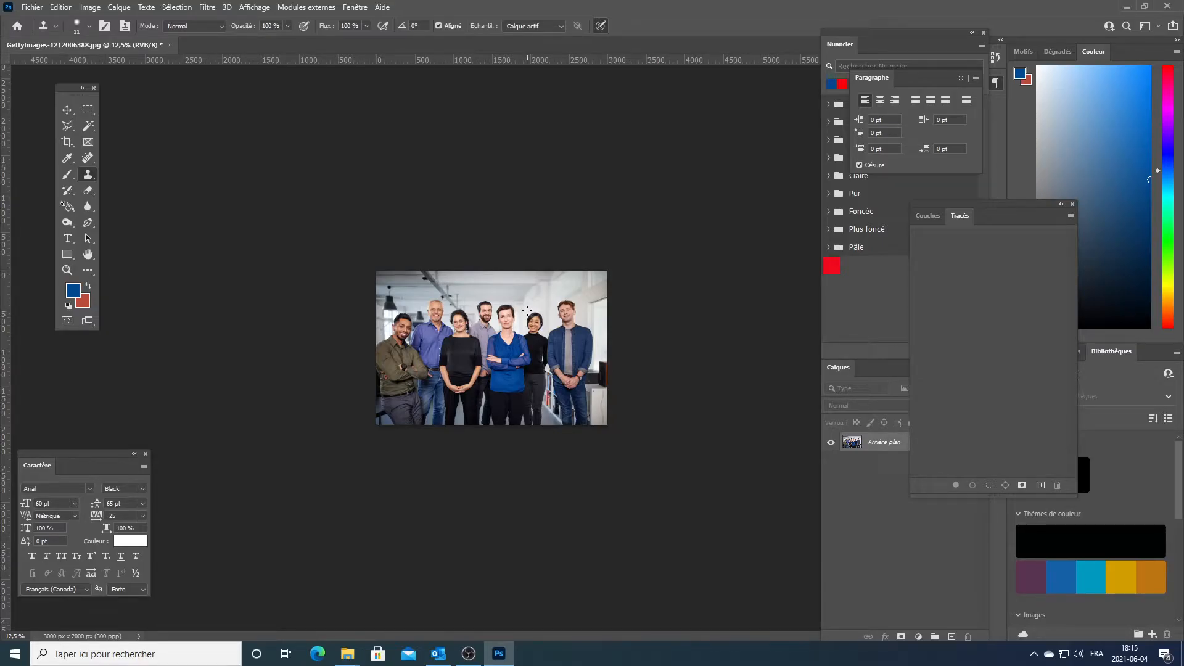
Prepare a Save for Web export of the resized photo as a JPEG at maximum quality, 100.
left_click(31, 7)
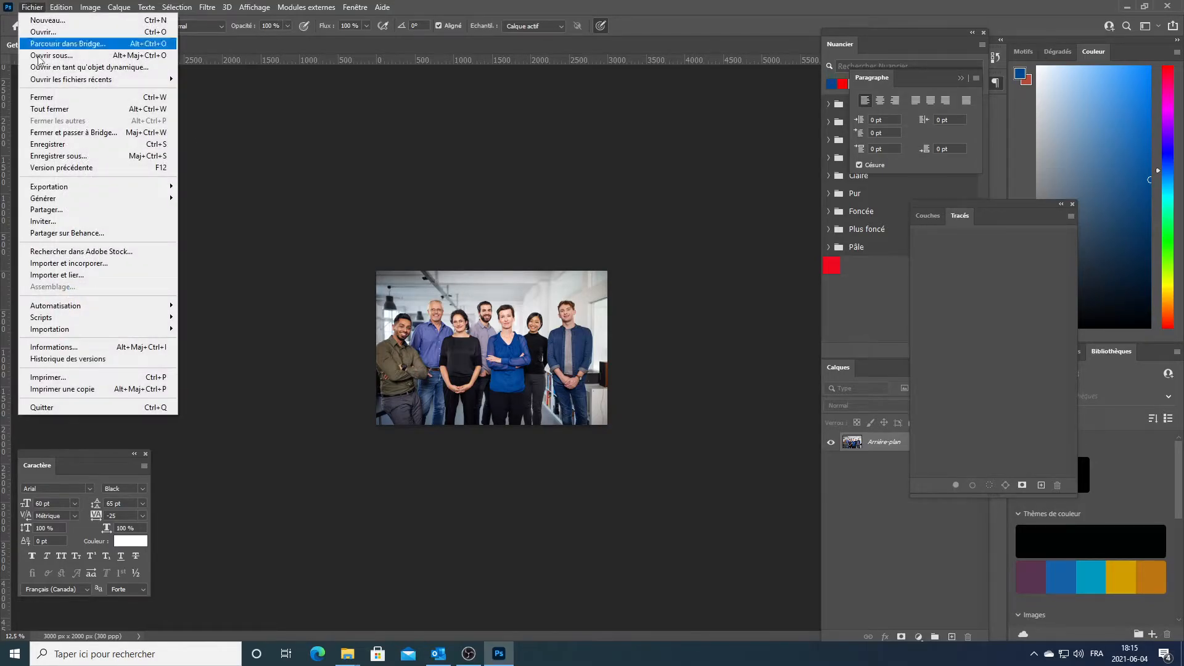
mouse_move(66, 188)
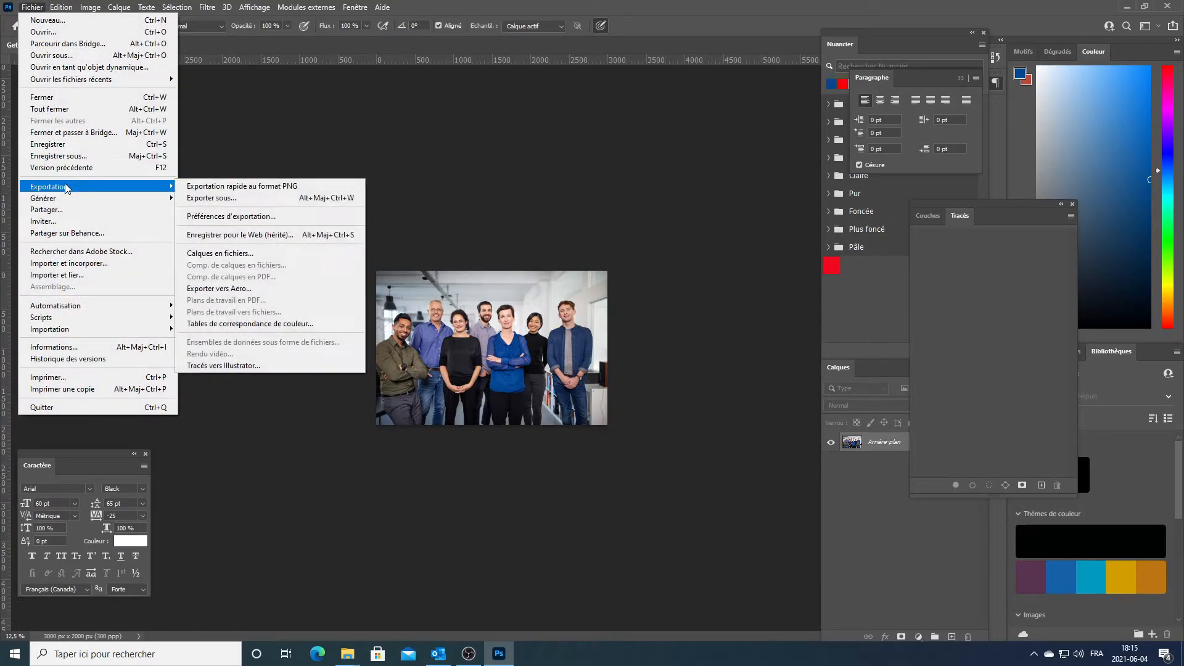
left_click(247, 235)
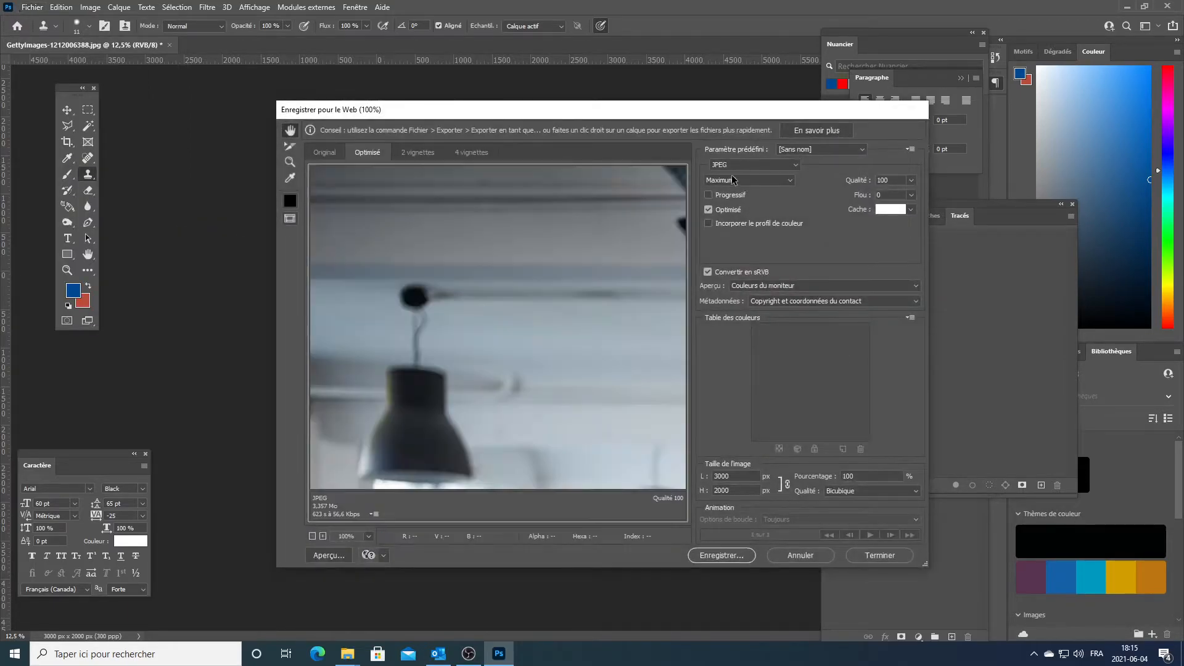
left_click(746, 164)
left_click(748, 164)
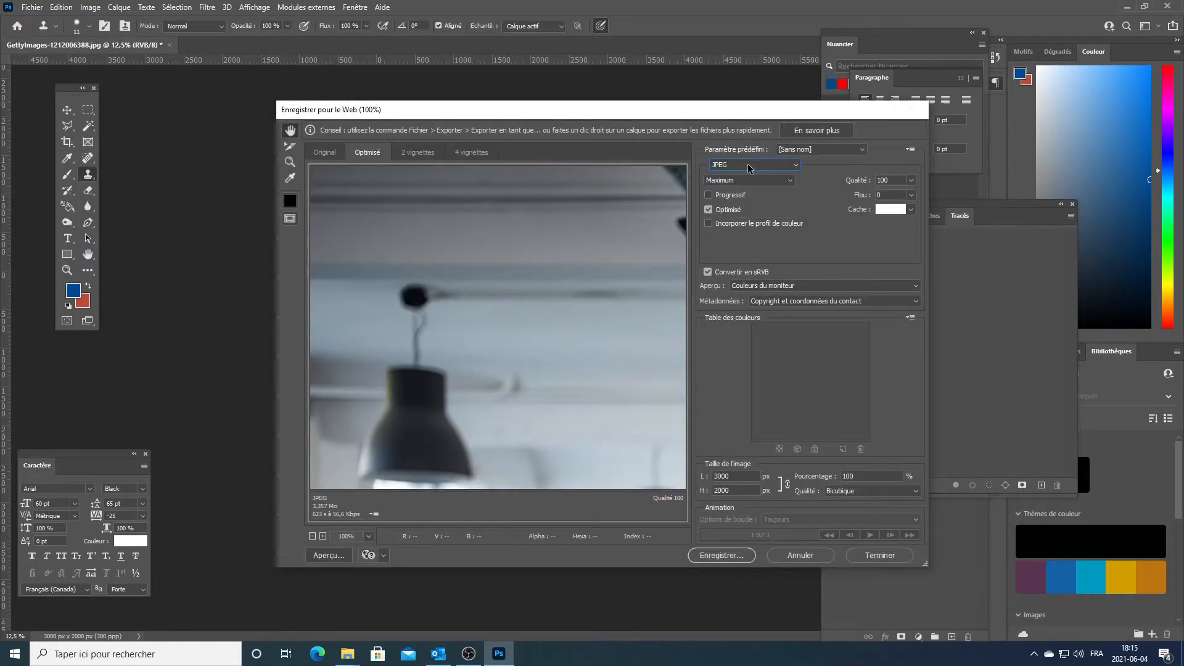
left_click(912, 180)
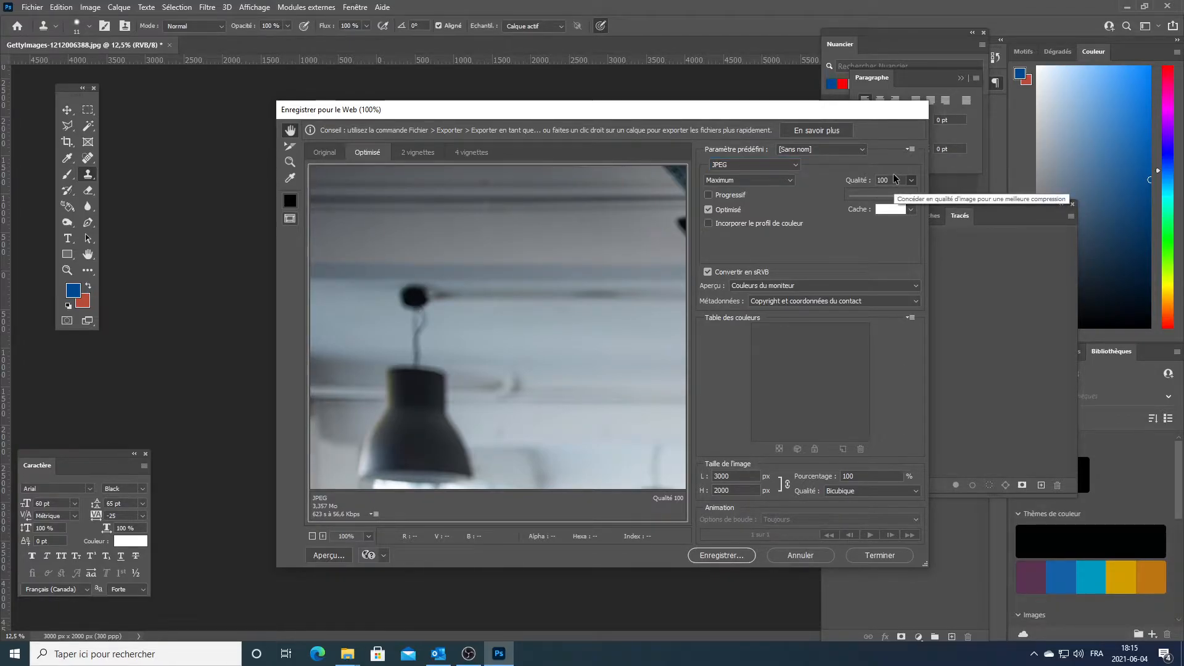
Open the save destination for the optimized JPEG copy and cancel the web export without saving.
left_click(709, 556)
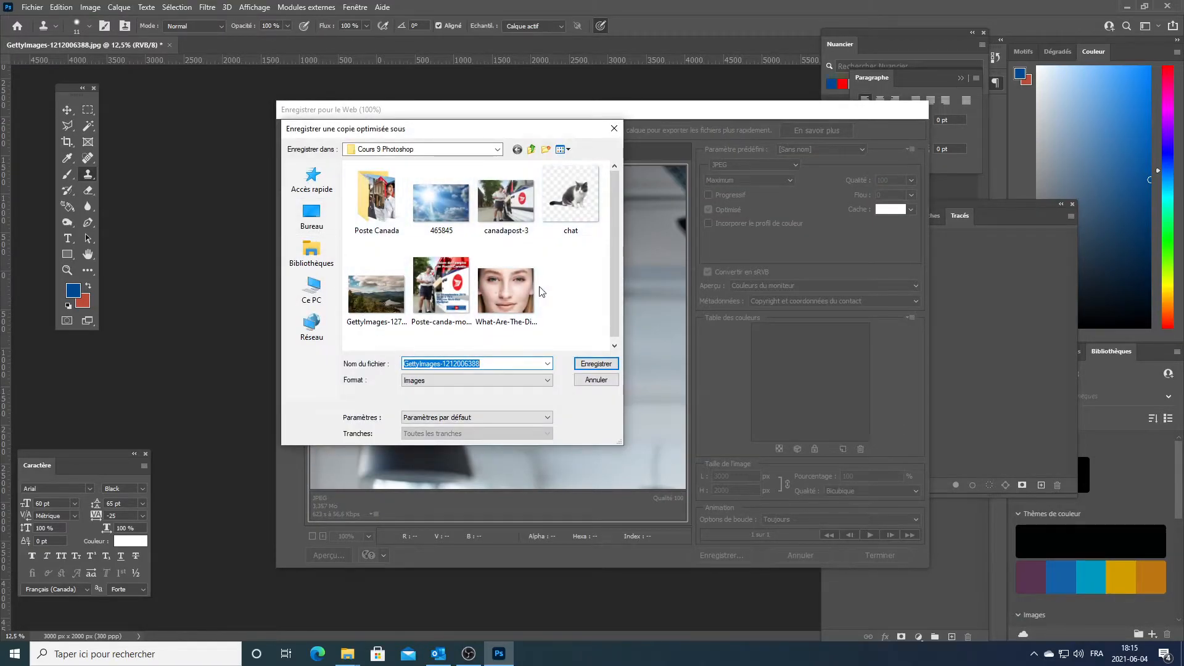
left_click(609, 384)
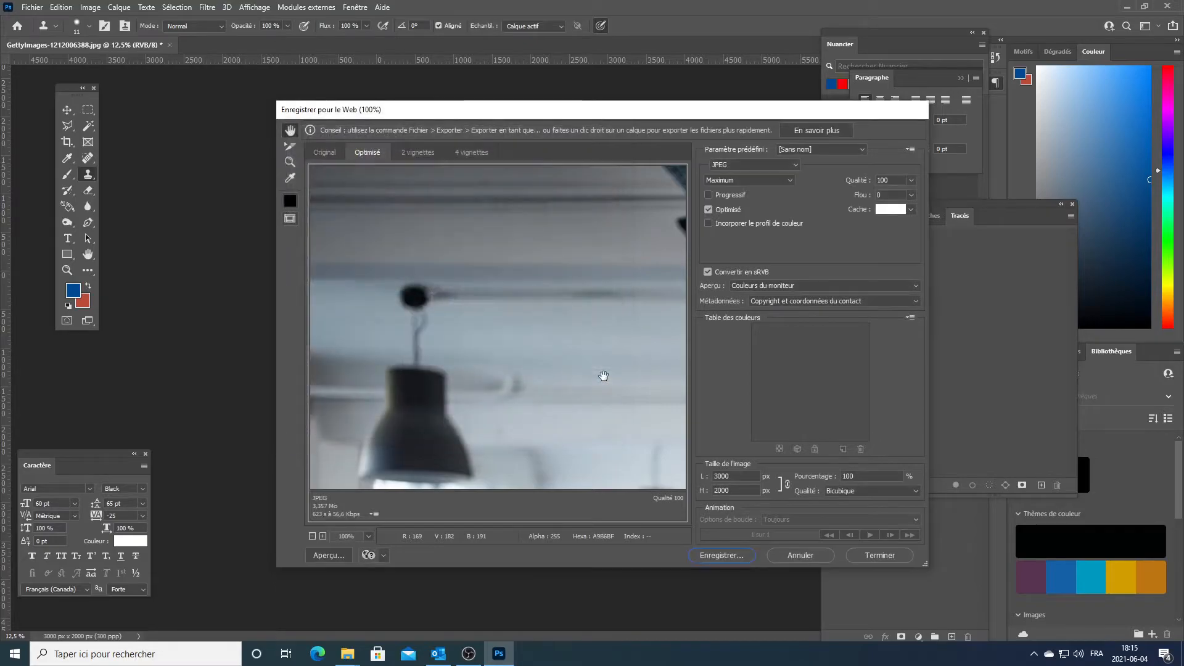
left_click(812, 555)
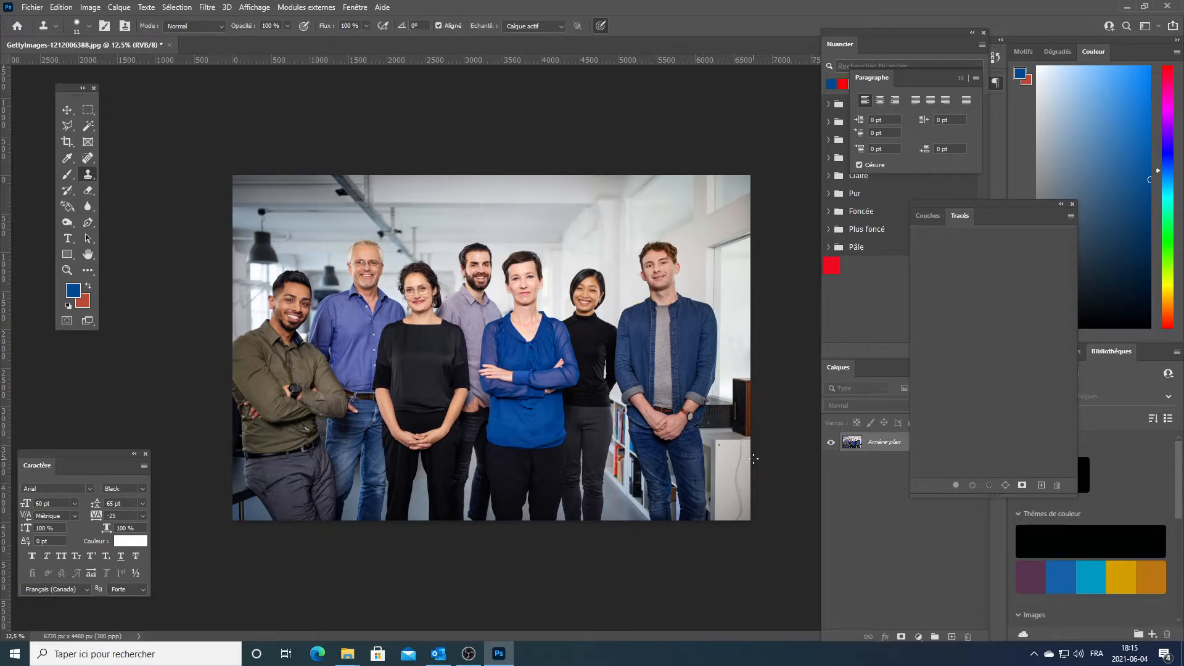
Resample the full-size photo to a resolution of 72 pixels/inch and apply the new image size.
left_click(93, 8)
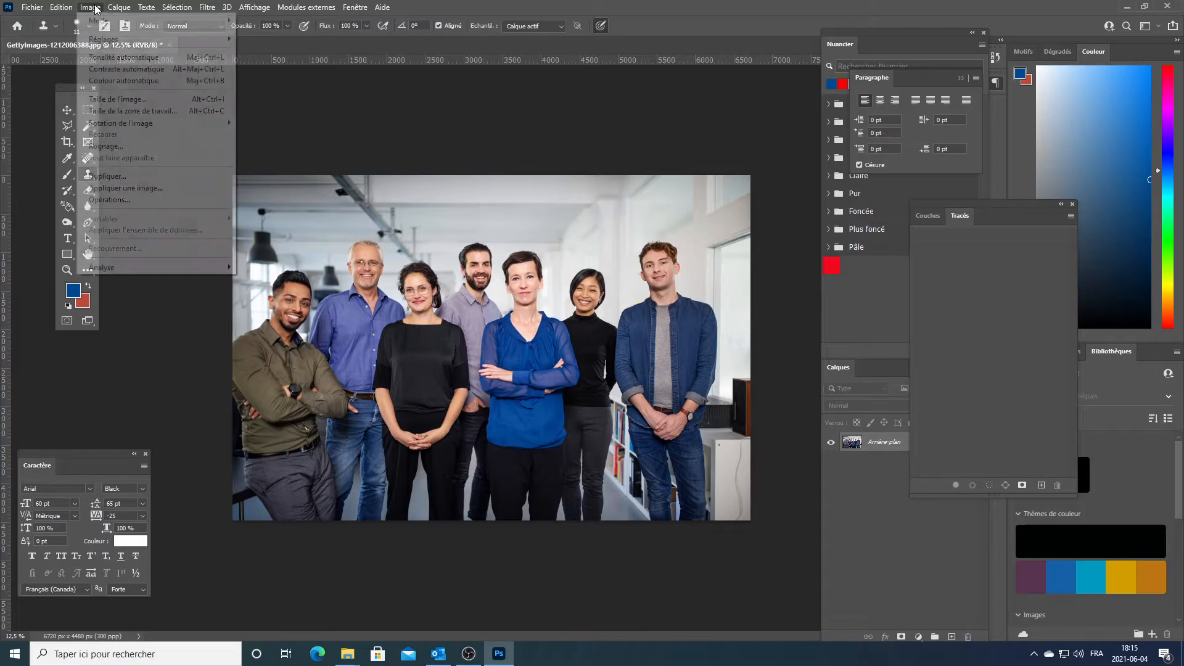
left_click(117, 99)
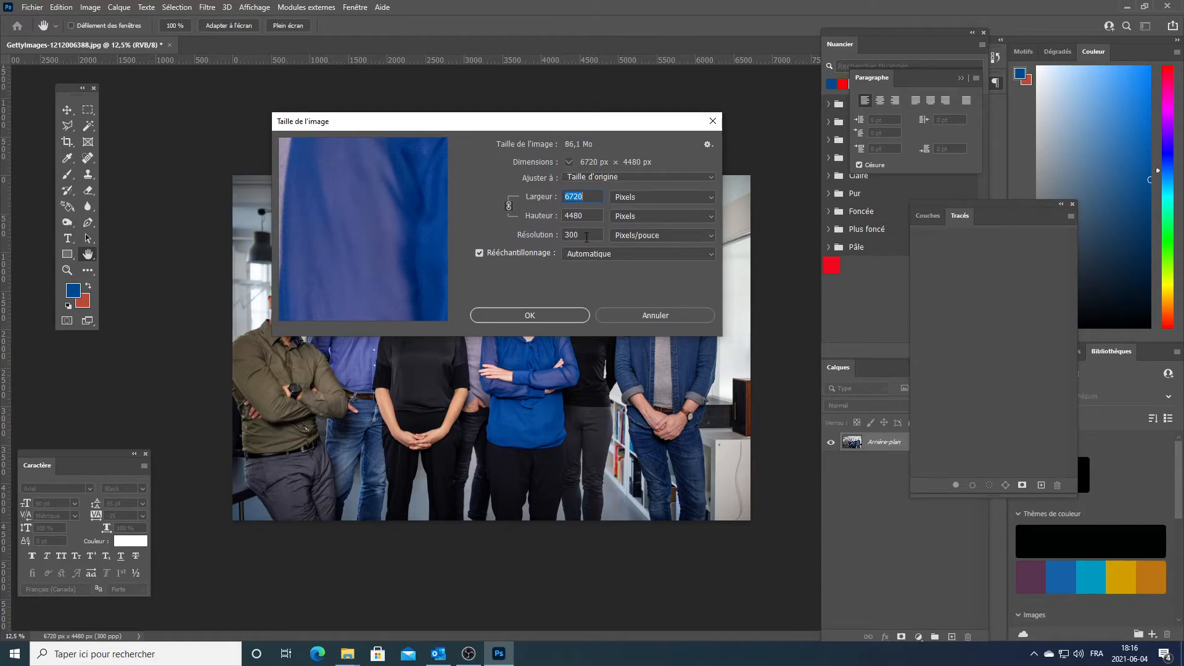
left_click_drag(591, 235, 554, 231)
type("72")
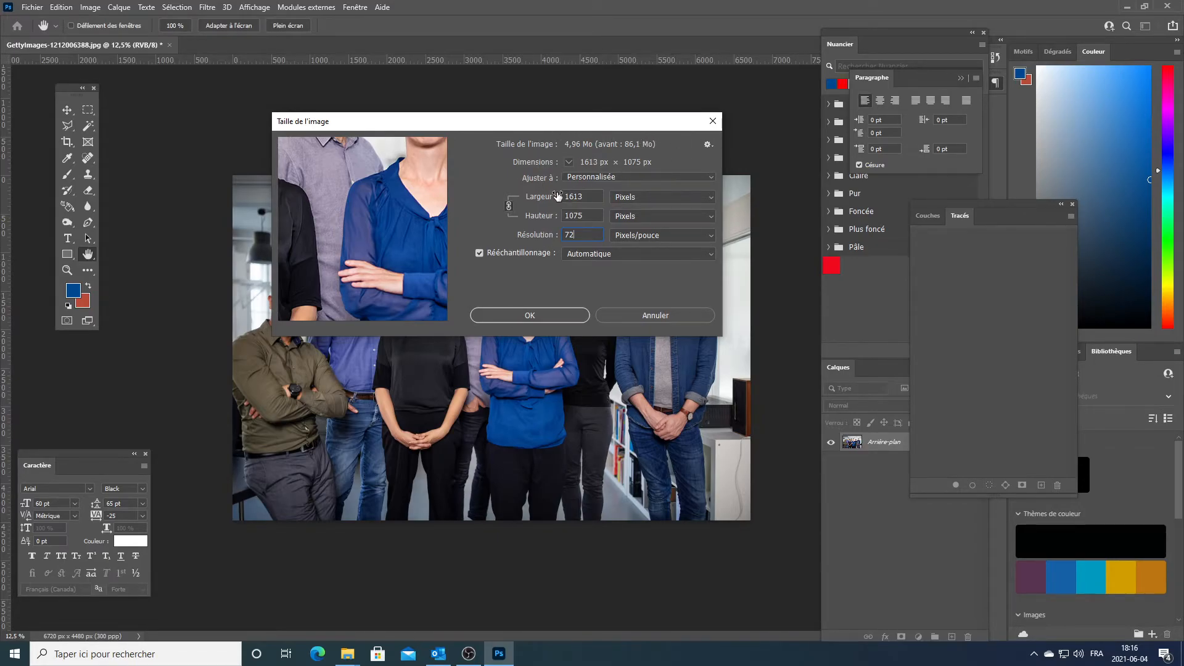
left_click(517, 314)
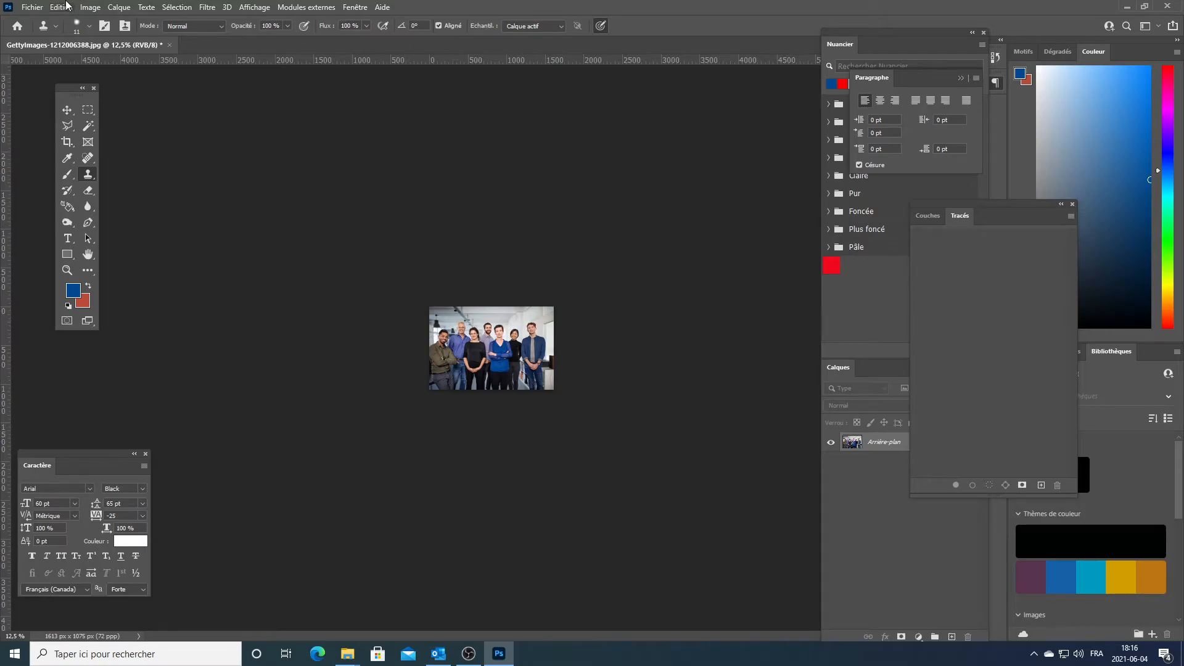
Prepare a Save for Web export of the 72 pixels/inch photo as a JPEG at maximum quality, 100.
left_click(34, 8)
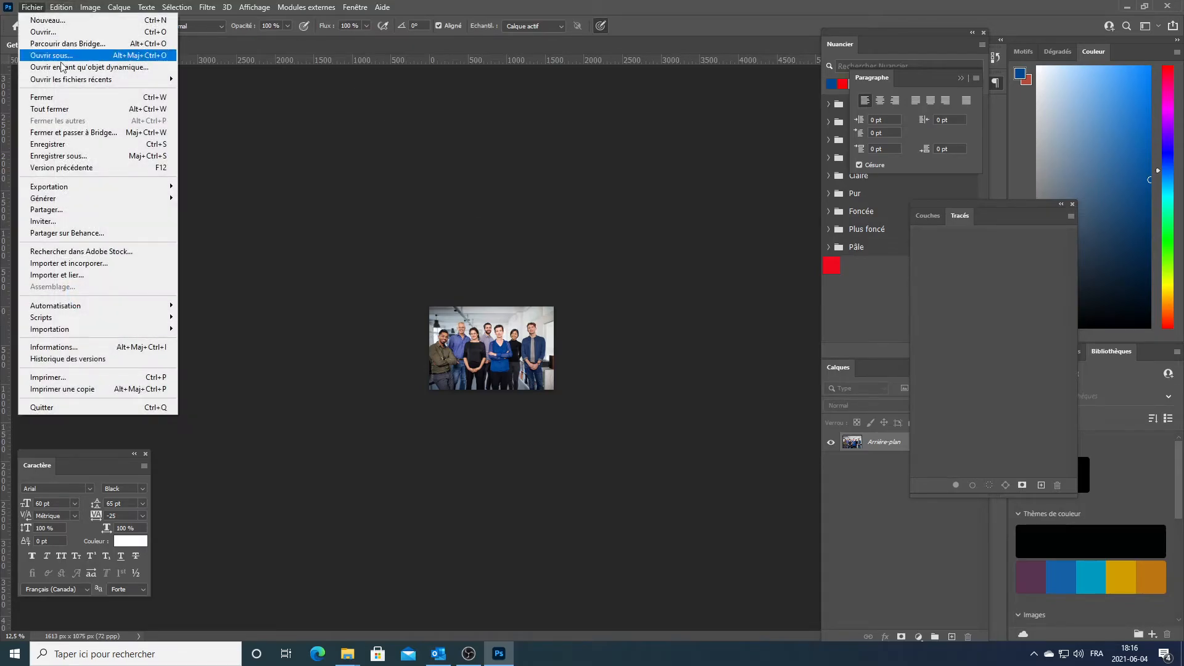
mouse_move(101, 185)
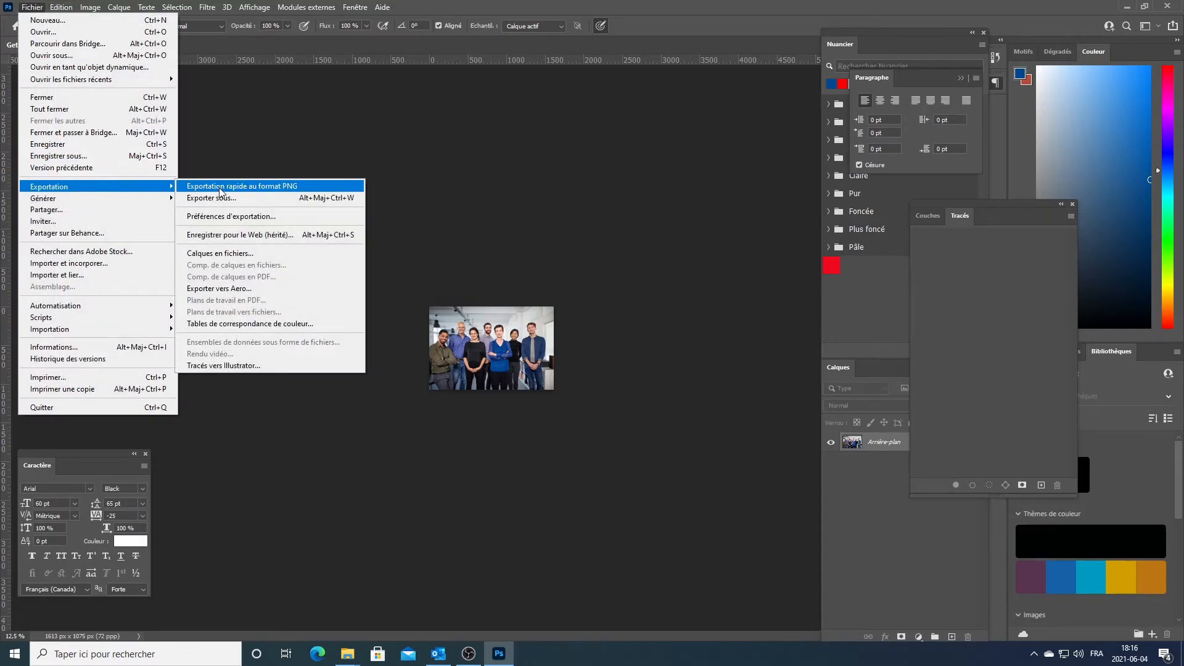
left_click(236, 235)
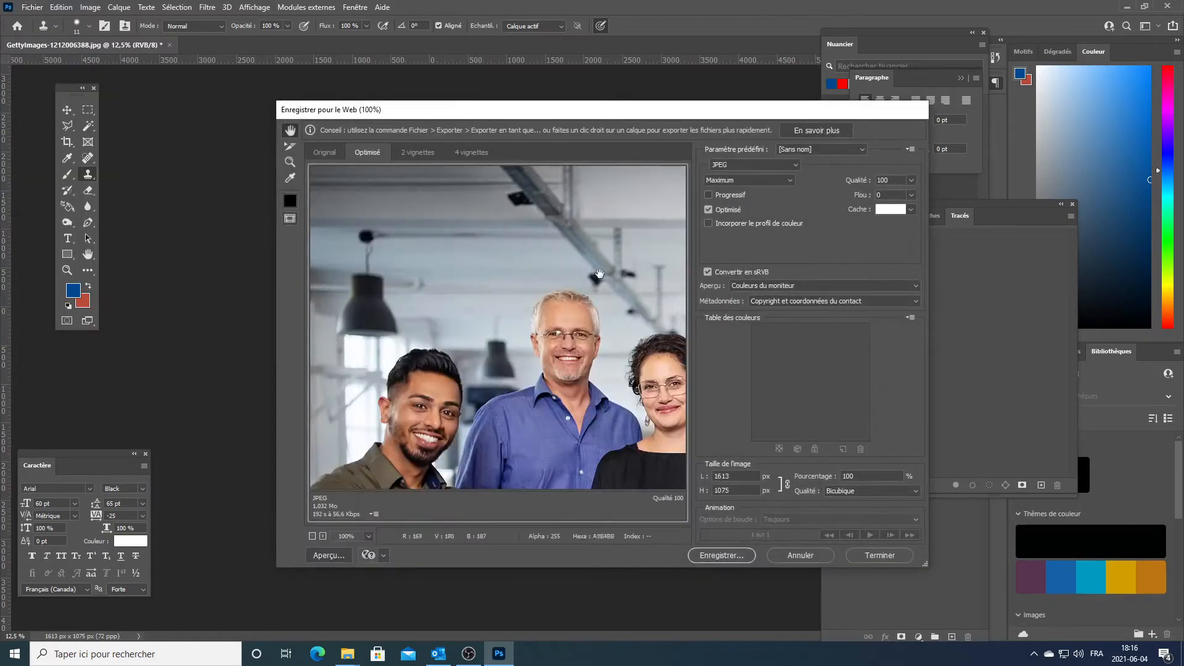
left_click(757, 169)
left_click(756, 187)
left_click(912, 180)
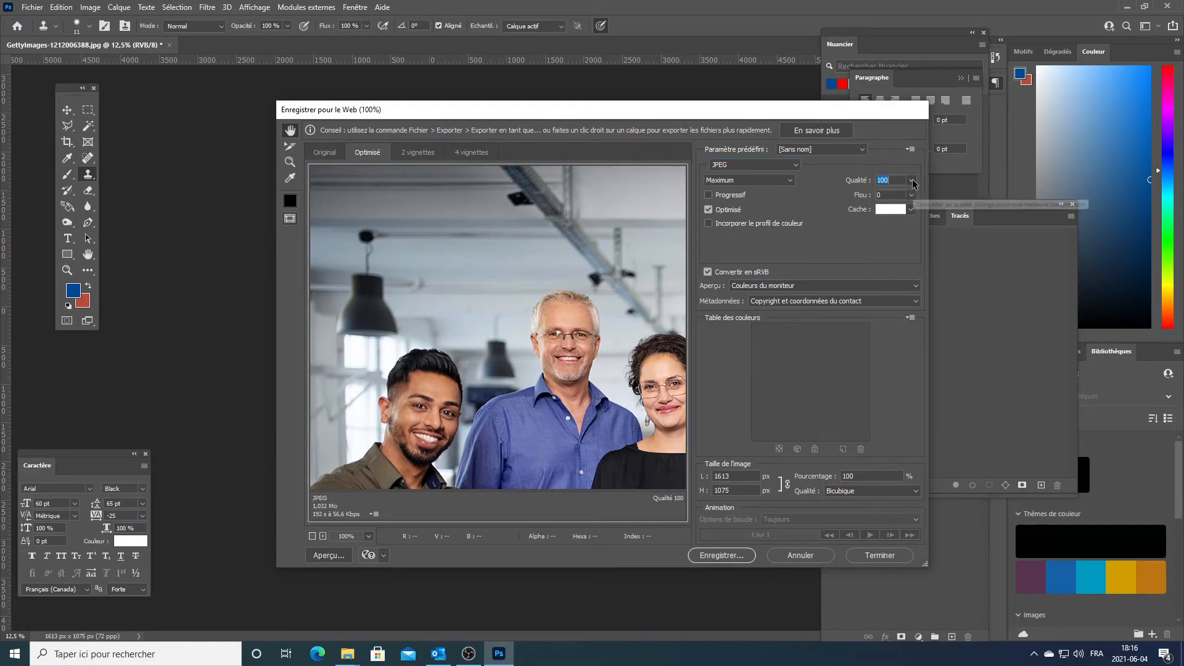
Open the optimized copy's save destination, cancel the web export without saving, and undo the 72 pixels/inch resize.
left_click(724, 555)
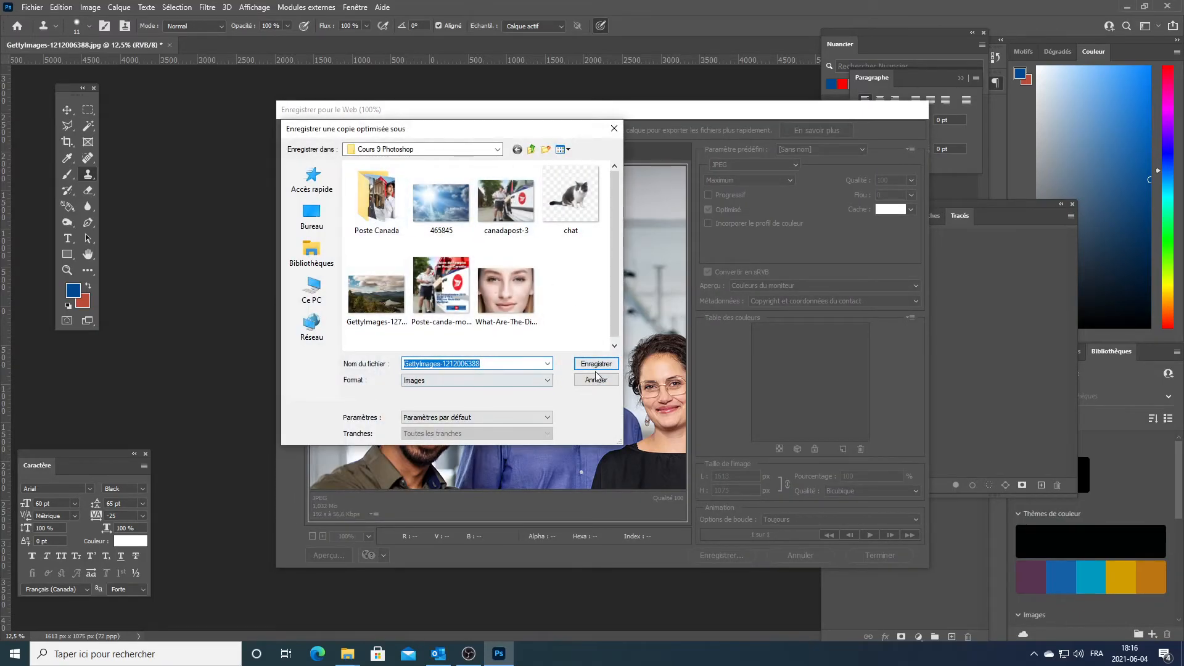
left_click(596, 380)
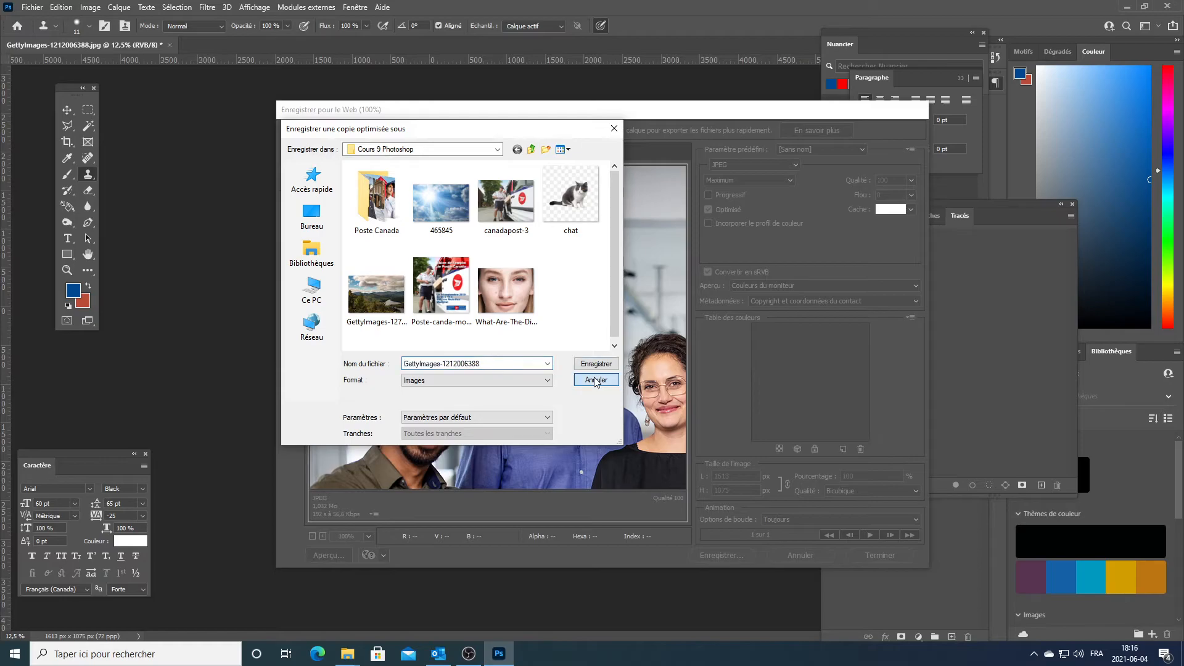
left_click(785, 557)
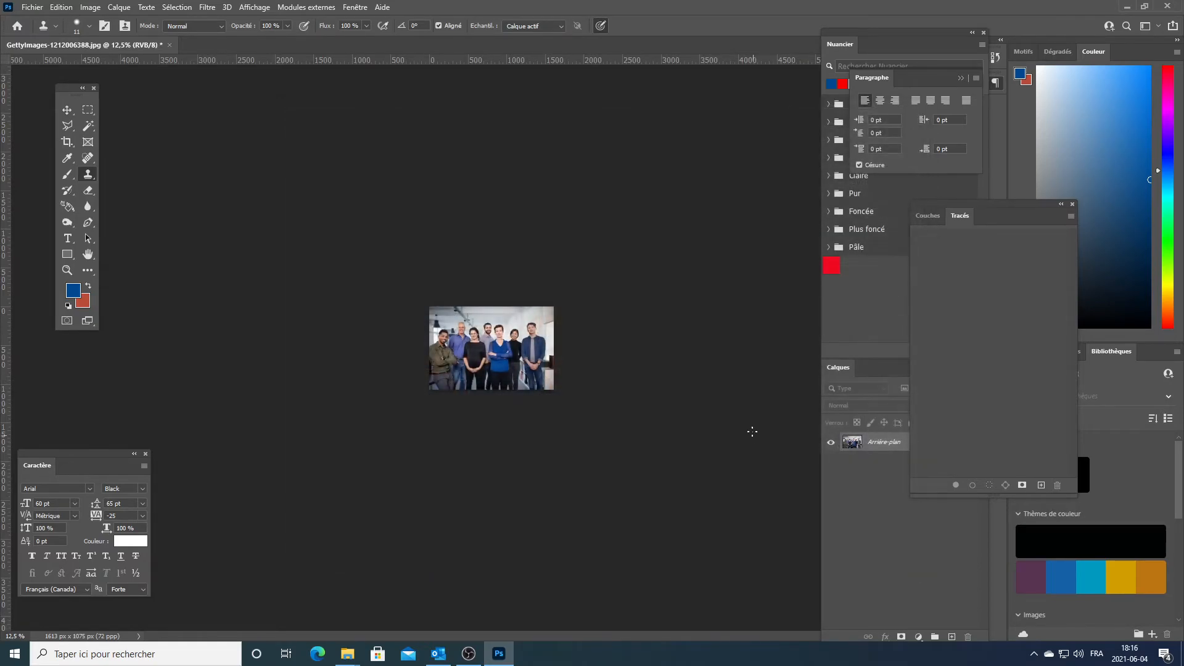
key("ctrl+z")
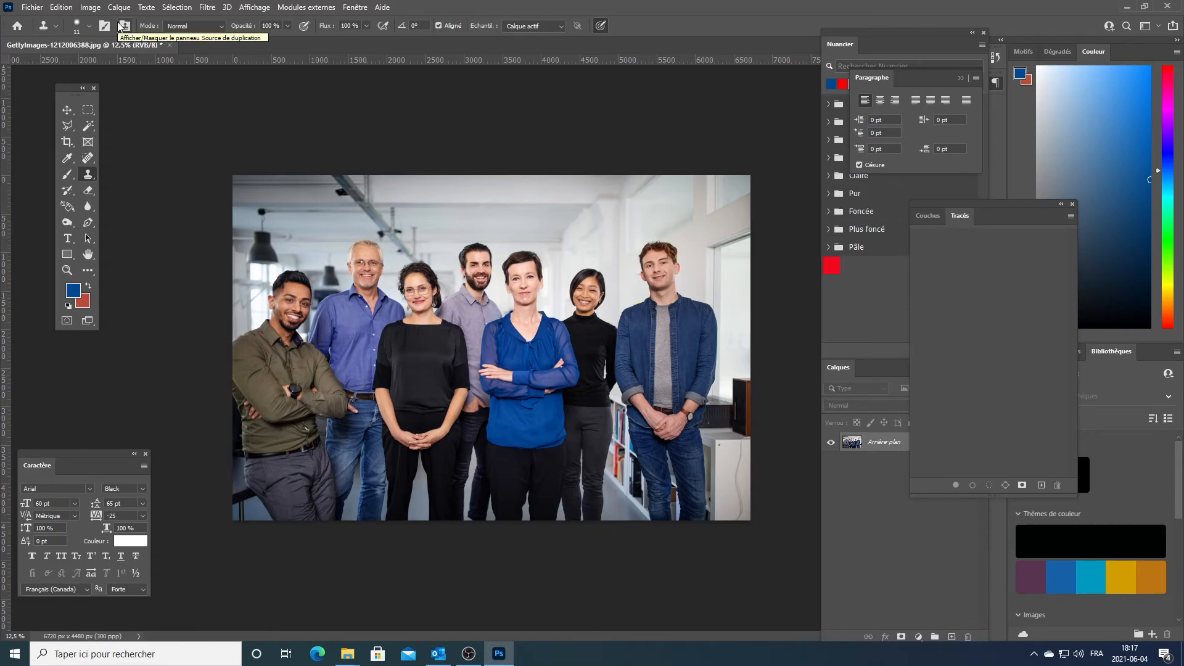
Check the photo's dimensions in inches in the Image Size settings and return the unit to pixels.
left_click(90, 7)
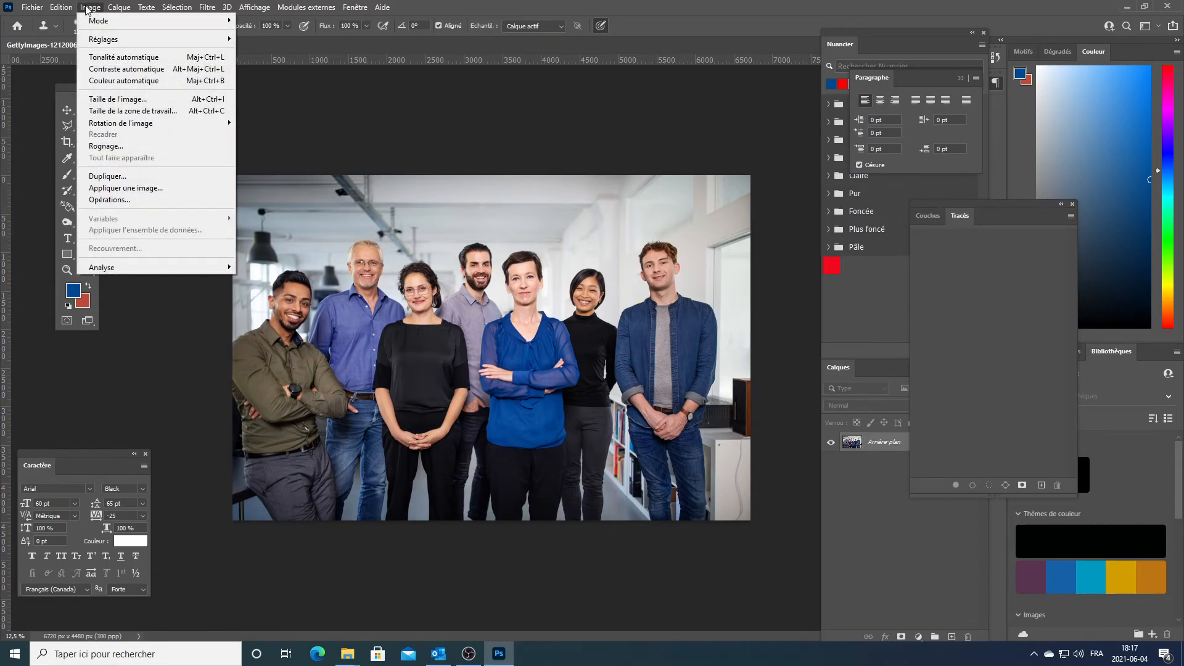
left_click(100, 99)
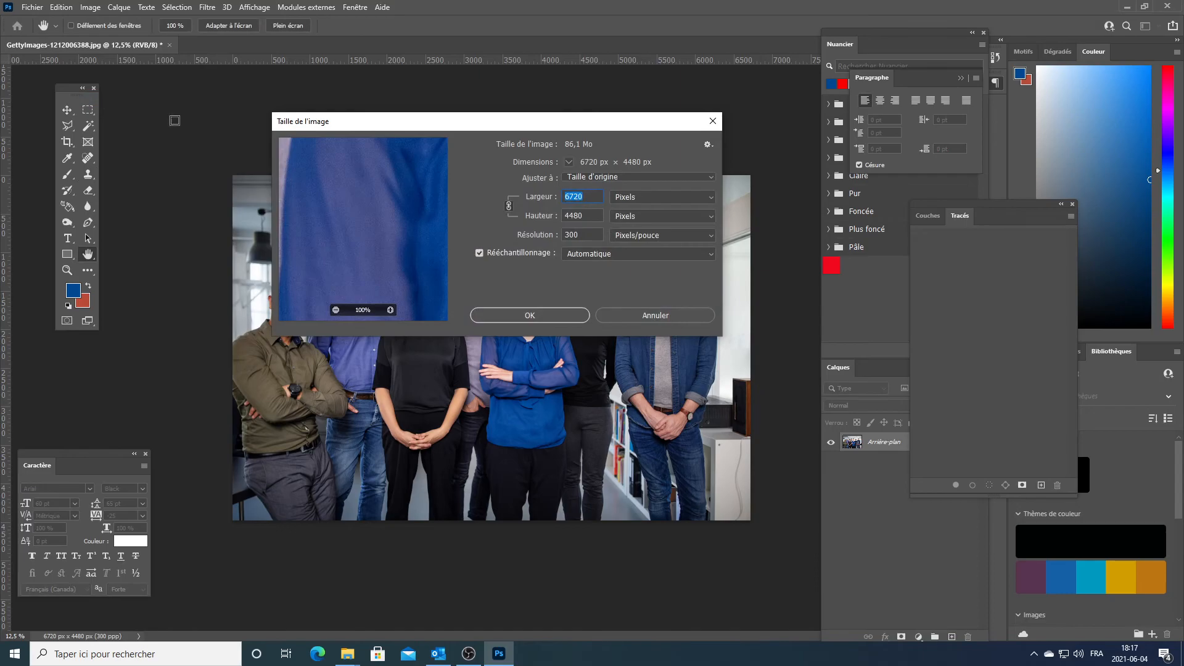
left_click(645, 199)
left_click(645, 227)
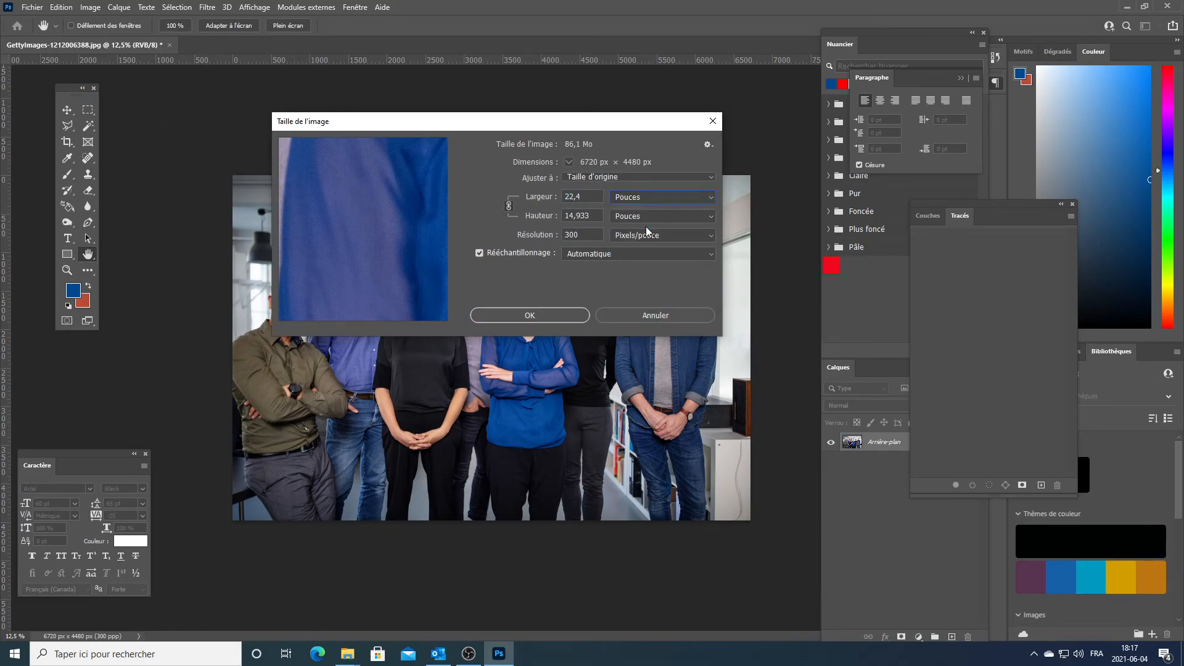
left_click(647, 198)
left_click(639, 217)
Preview a resolution of 72 pixels/inch for the photo and cancel the image size change.
left_click_drag(595, 233, 551, 241)
type("72")
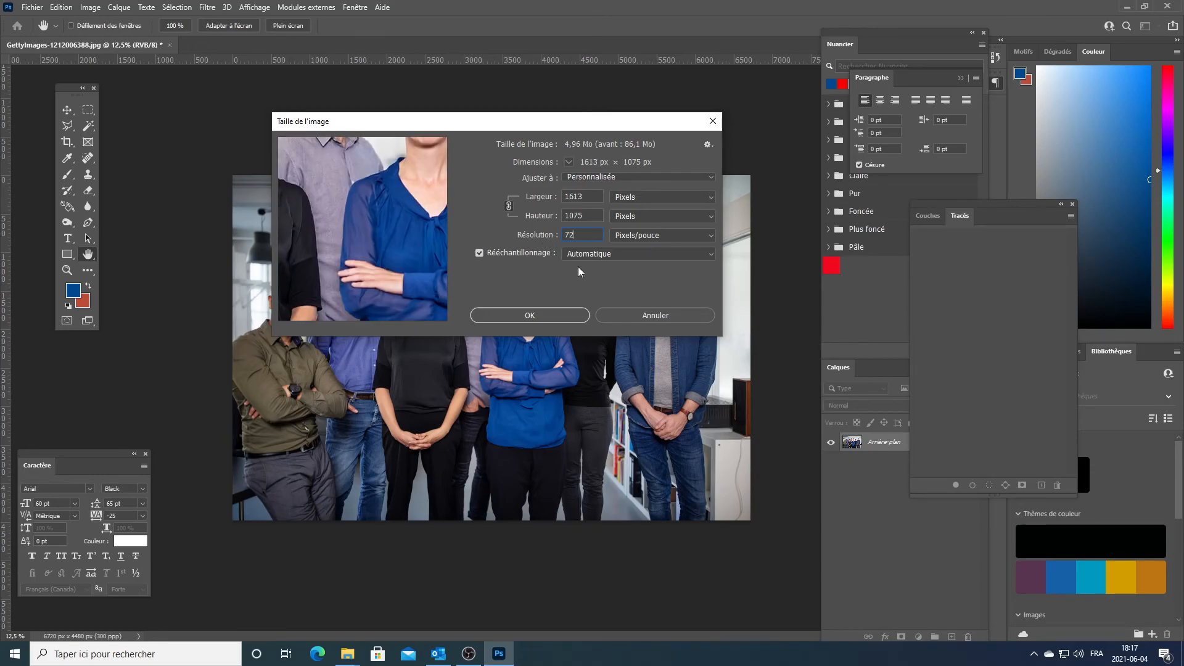
left_click(631, 319)
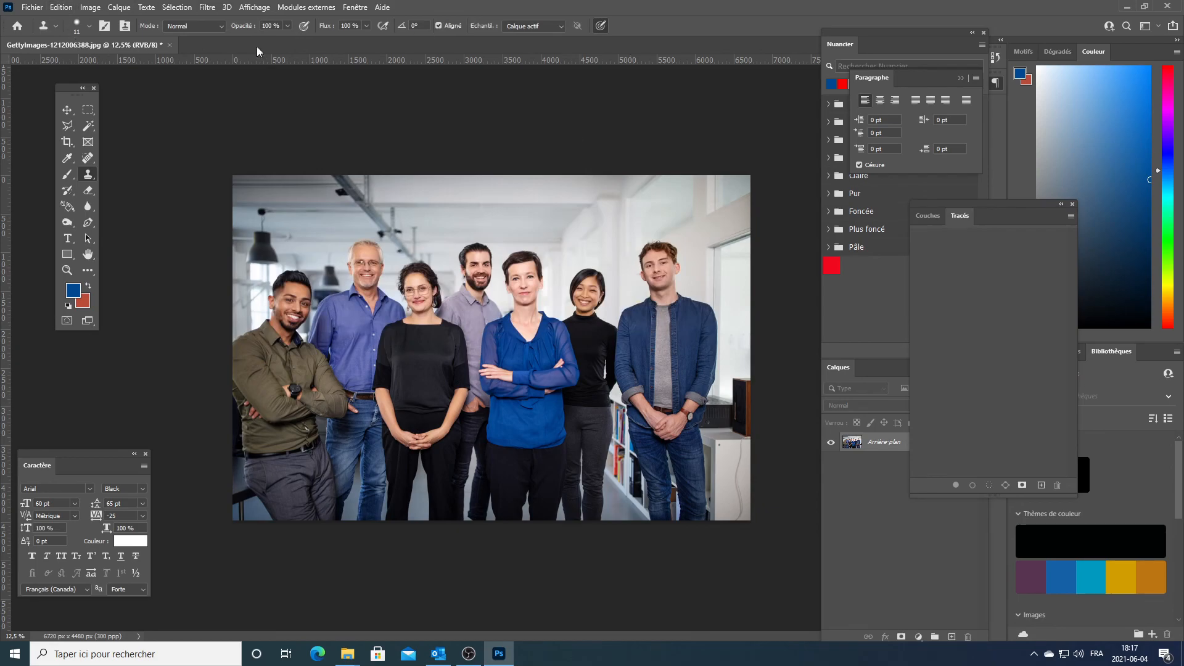